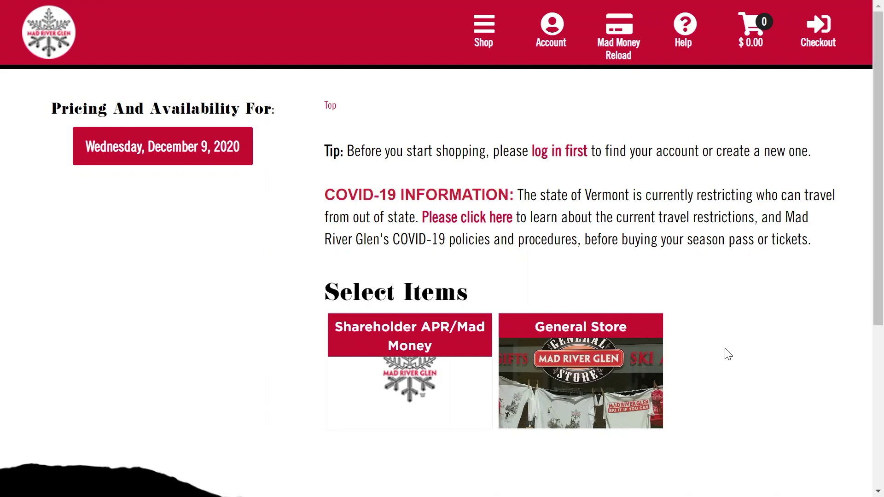
# Go to the store login and look up the existing guest account by the account's e-mail address.
pyautogui.click(569, 160)
pyautogui.click(169, 170)
pyautogui.hotkey('ctrl', 'v')
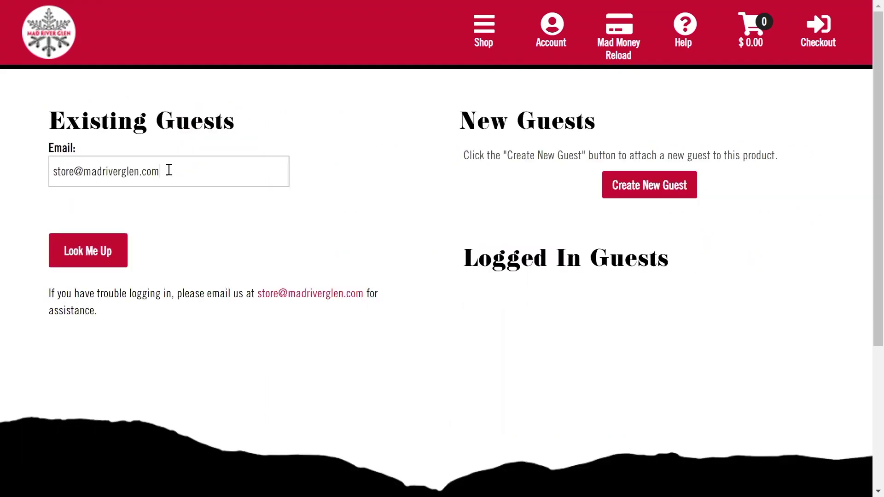
pyautogui.click(100, 261)
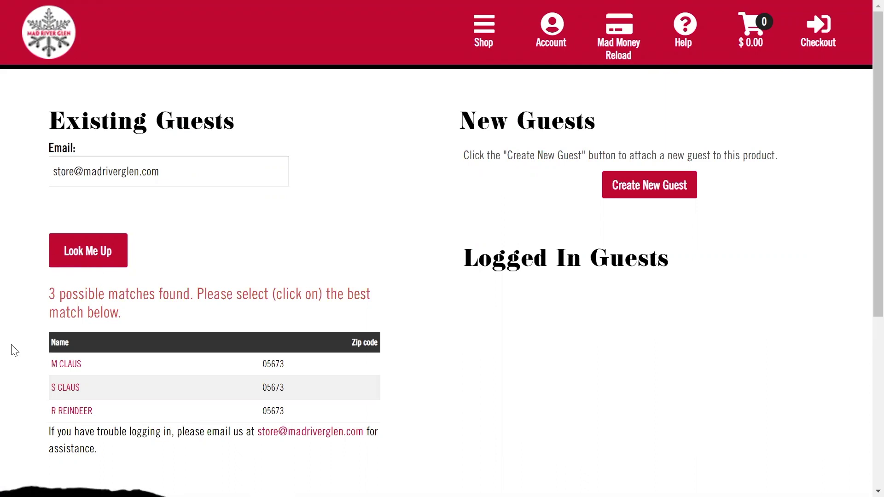
# Select the second matching guest and log in by verifying the account password.
pyautogui.click(69, 389)
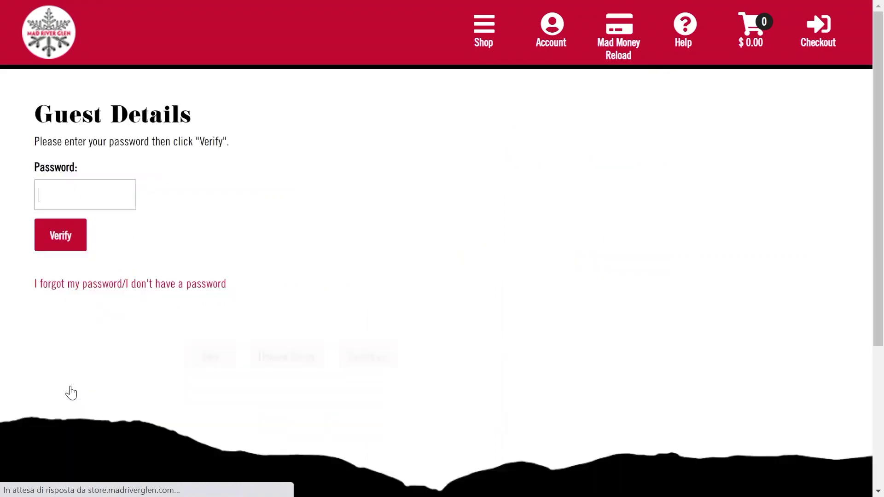
pyautogui.write('•••••••••')
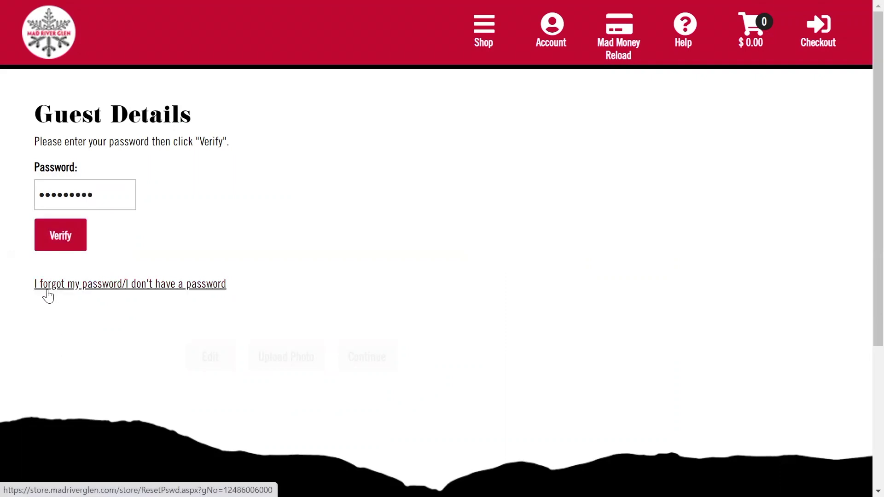
pyautogui.click(72, 248)
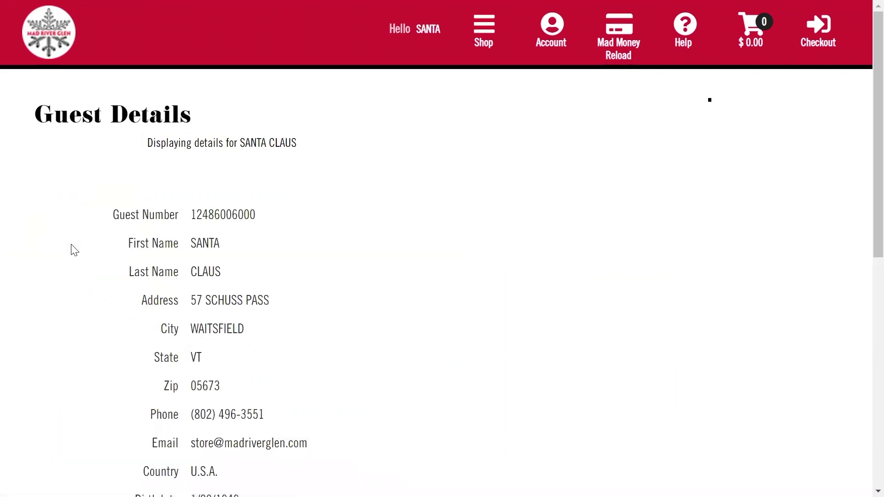
# Review the guest's account details down to the ticket and pass history, and return to the shop's item selection.
pyautogui.scroll(-8, 72, 250)
pyautogui.scroll(6, 72, 250)
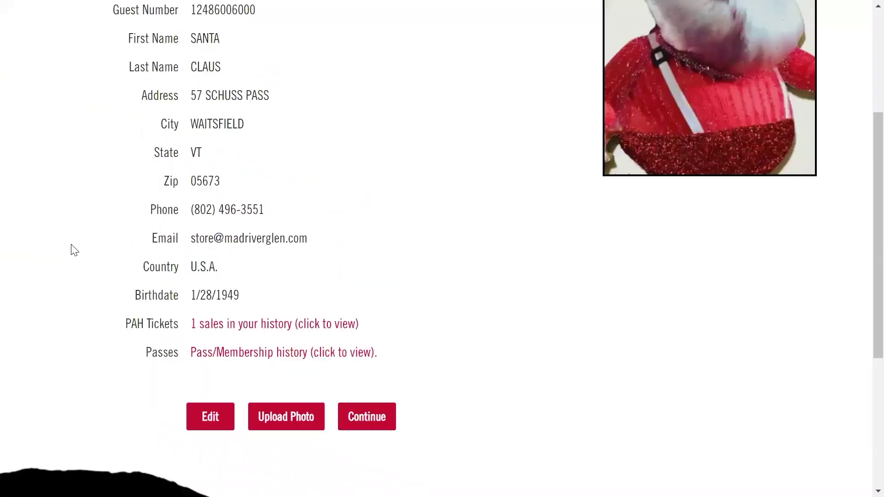
pyautogui.scroll(-2, 74, 250)
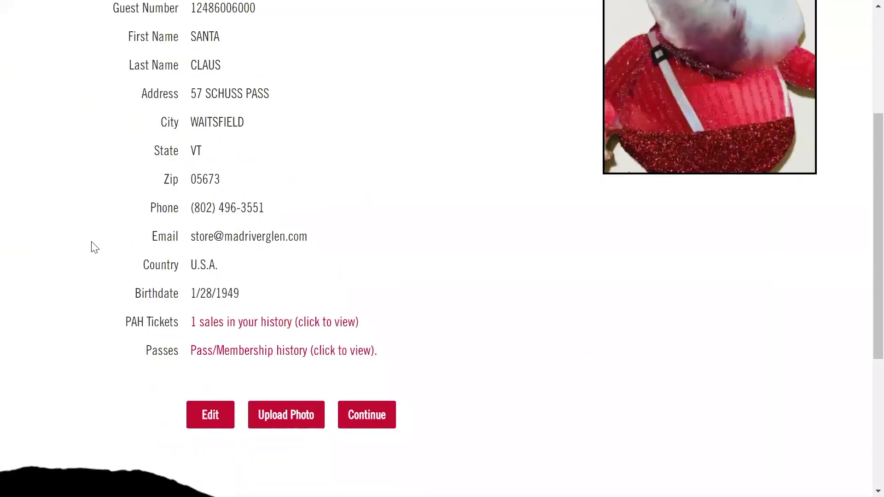
pyautogui.click(208, 423)
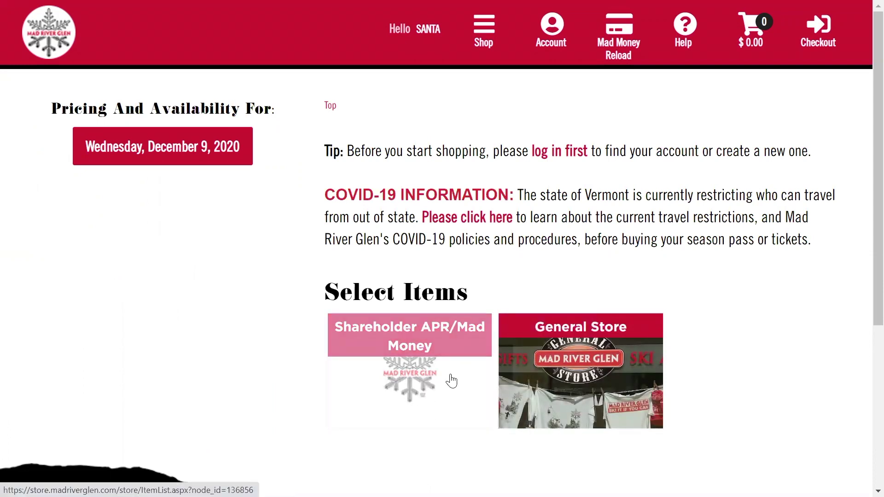
# Open the Daily Lift Tickets category and choose Regular tickets.
pyautogui.moveTo(491, 39)
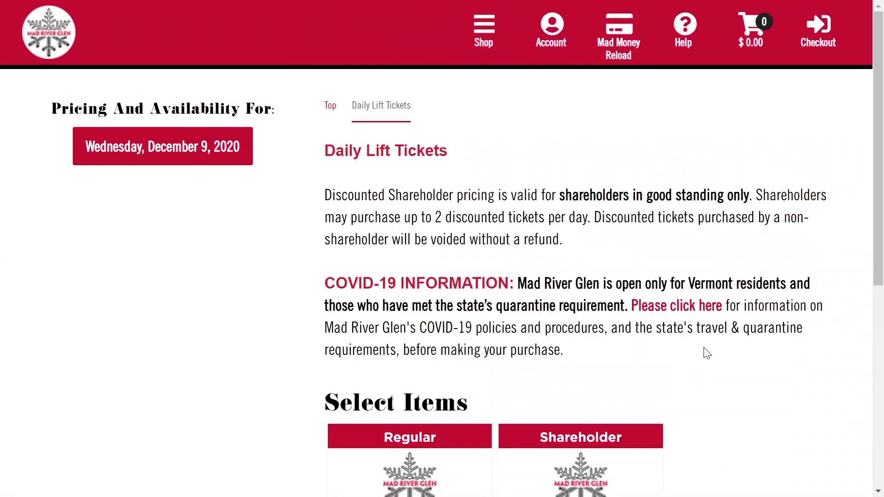
pyautogui.scroll(-2, 707, 353)
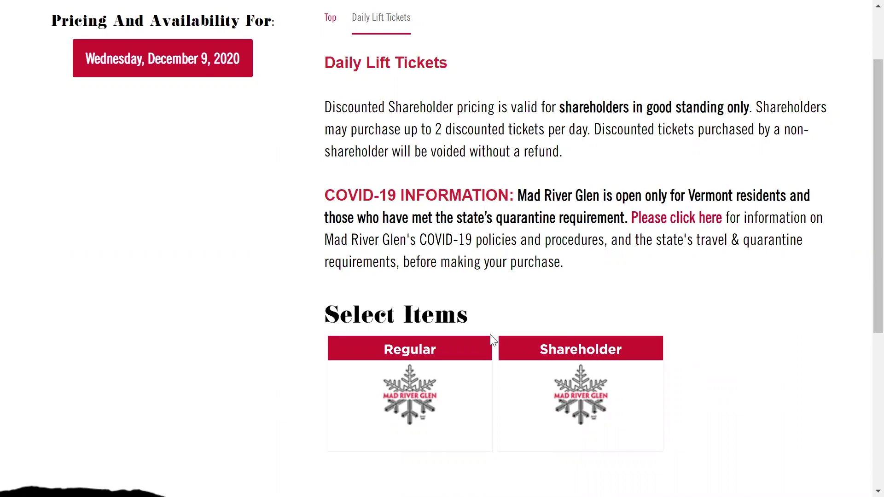
pyautogui.click(414, 374)
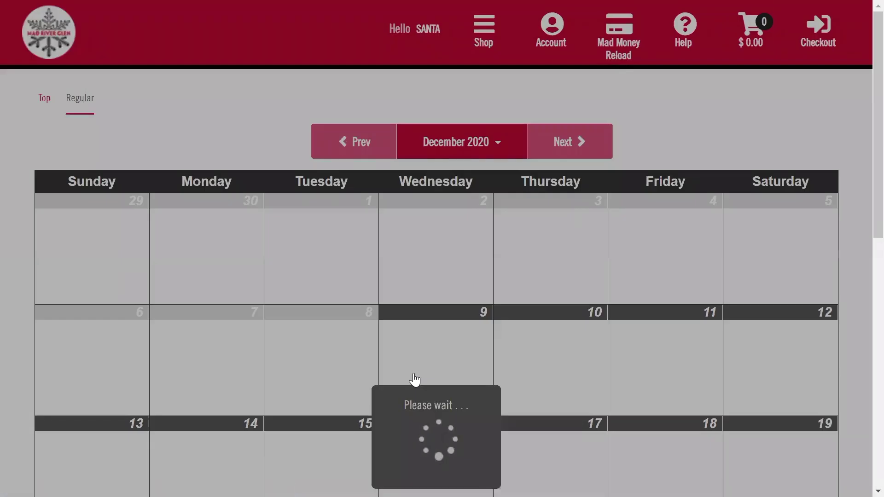
# Choose the Junior/Sr 1 Day Ticket for January 4, 2021 from the ticket calendar.
pyautogui.scroll(-5, 628, 301)
pyautogui.scroll(5, 627, 301)
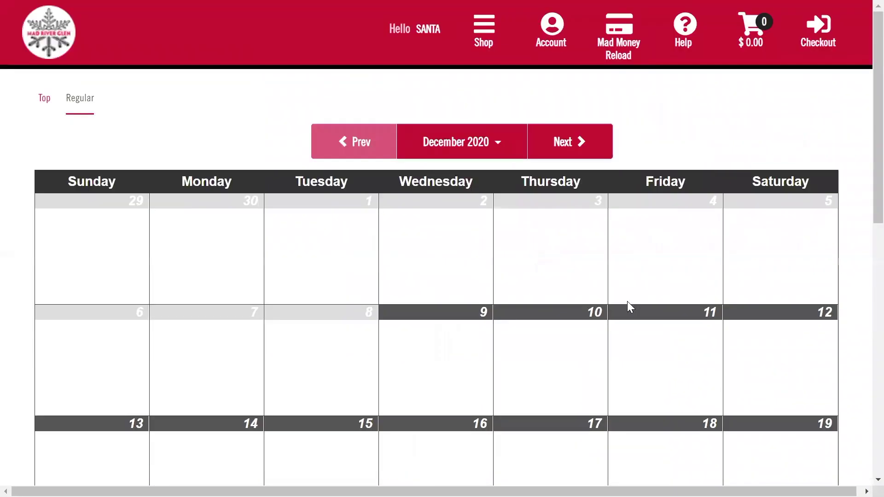
pyautogui.click(566, 141)
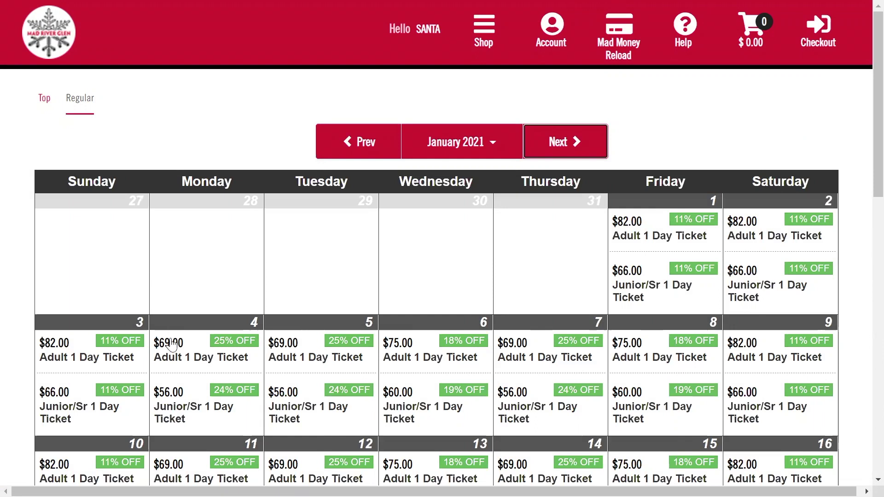
pyautogui.click(176, 407)
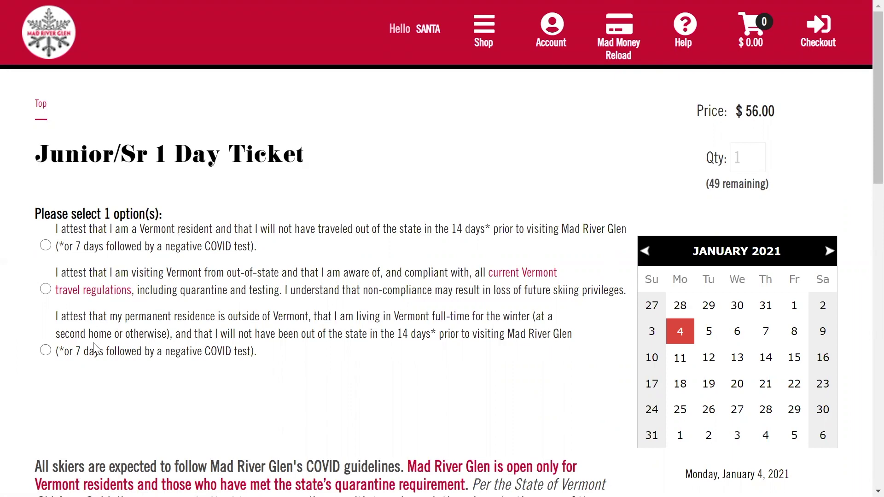
# Attest to being a Vermont resident with no out-of-state travel, review the purchase instructions, and add the ticket to the cart.
pyautogui.click(45, 246)
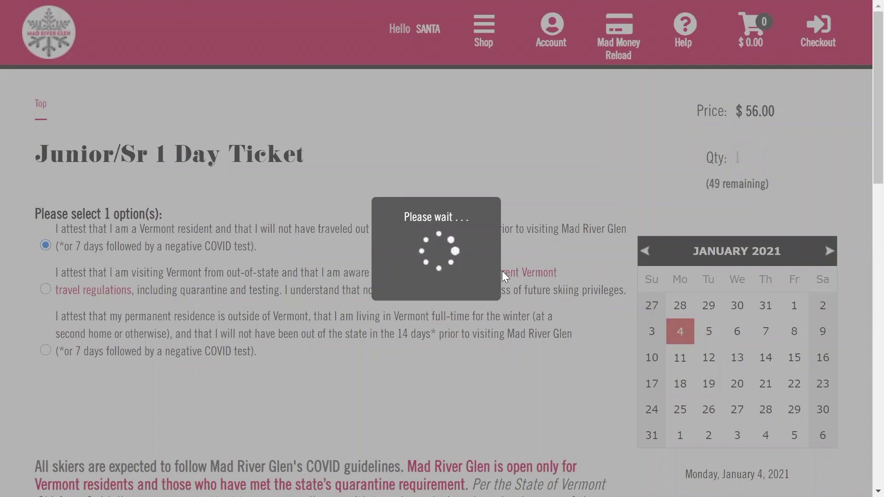
pyautogui.scroll(-12, 638, 375)
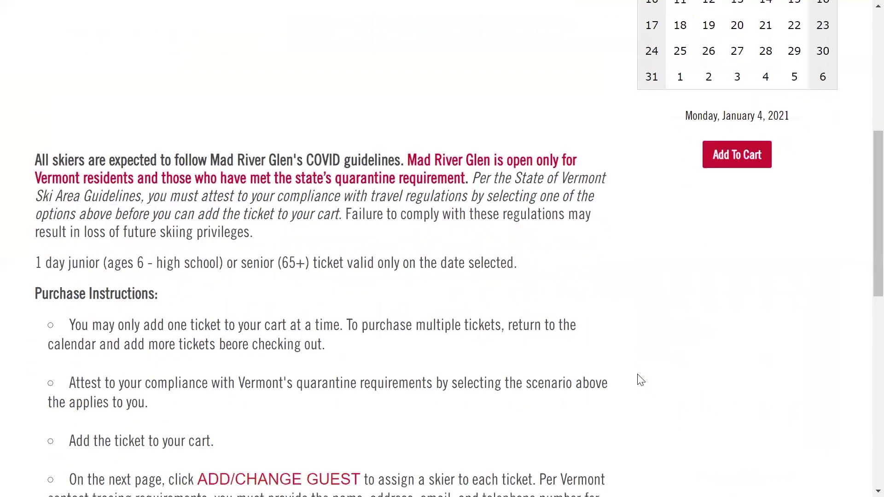
pyautogui.scroll(-2, 641, 380)
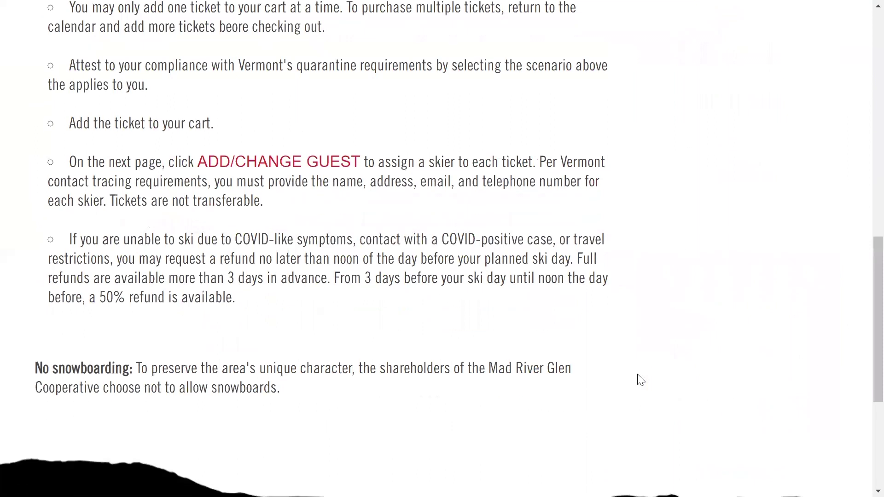
pyautogui.scroll(2, 641, 380)
pyautogui.scroll(8, 640, 380)
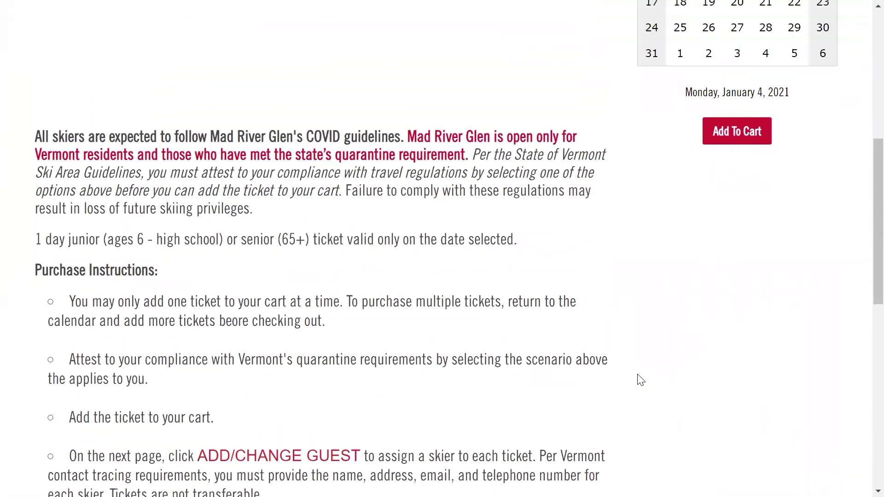
pyautogui.scroll(2, 639, 375)
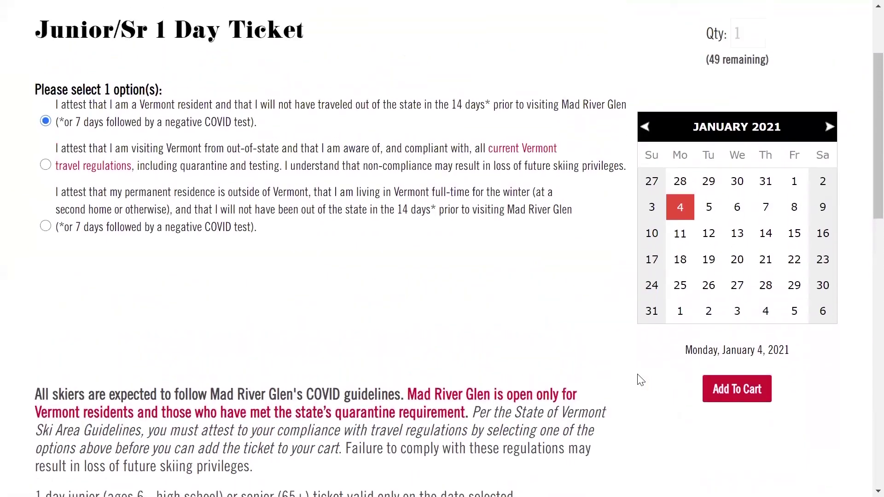
pyautogui.click(734, 393)
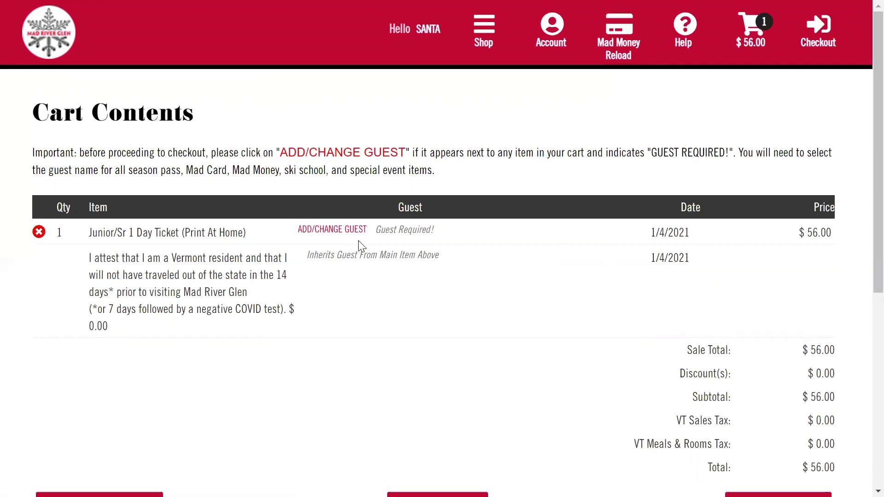
# Assign the third logged-in guest to the Junior/Sr 1 Day Ticket in the cart after checking that guest's details.
pyautogui.click(329, 235)
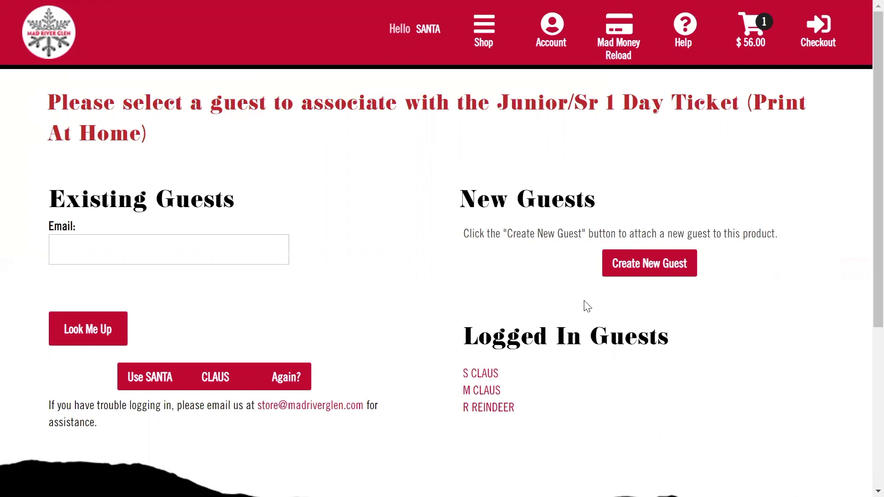
pyautogui.click(555, 408)
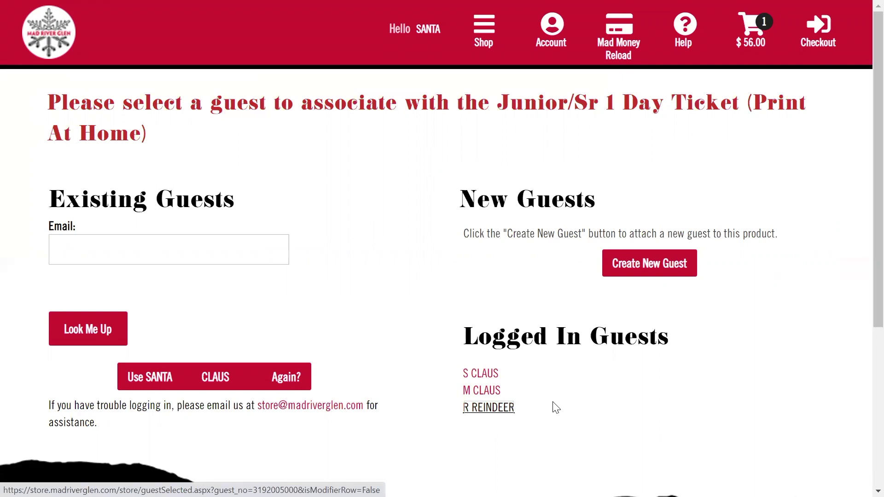
pyautogui.scroll(-6, 555, 408)
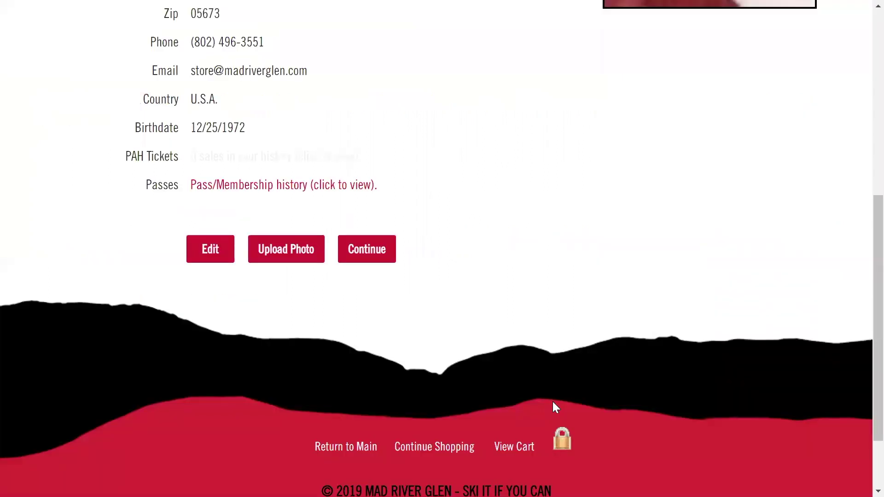
pyautogui.scroll(7, 553, 403)
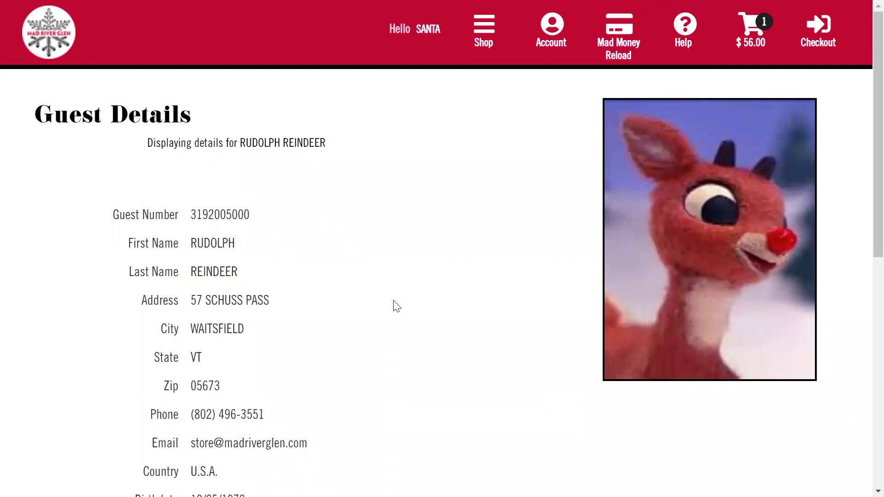
pyautogui.scroll(-3, 369, 325)
pyautogui.scroll(-3, 372, 324)
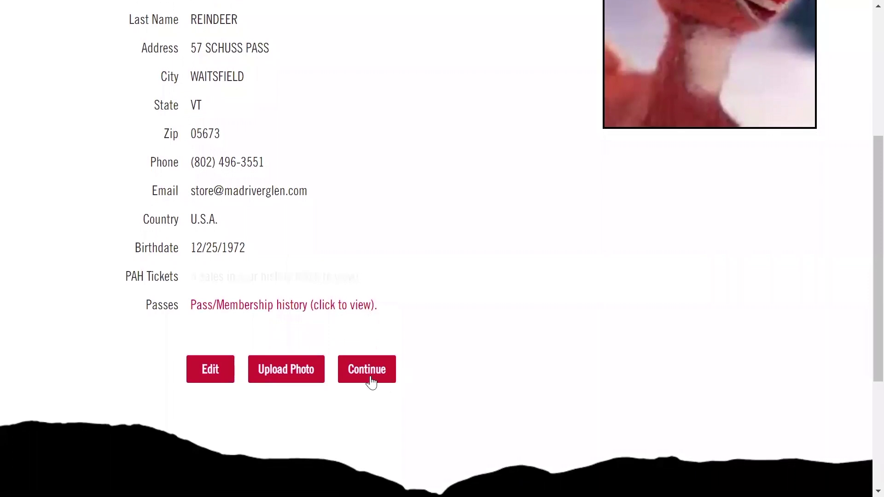
pyautogui.click(368, 376)
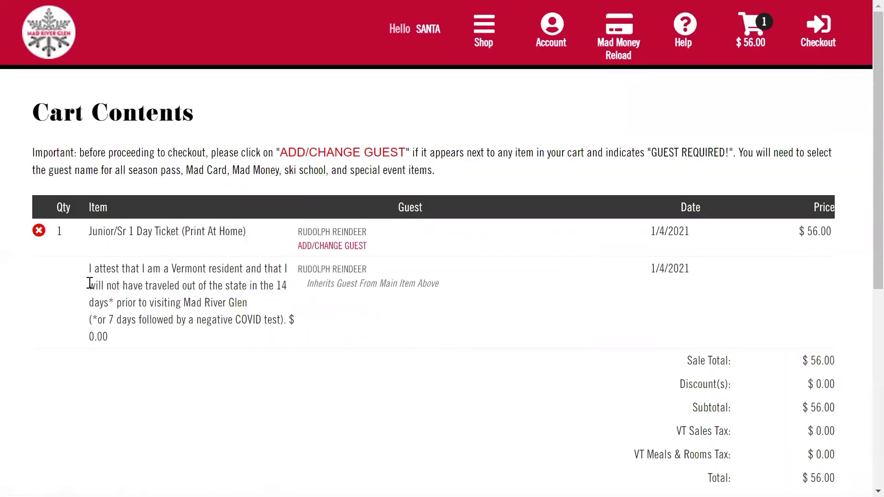
pyautogui.click(300, 237)
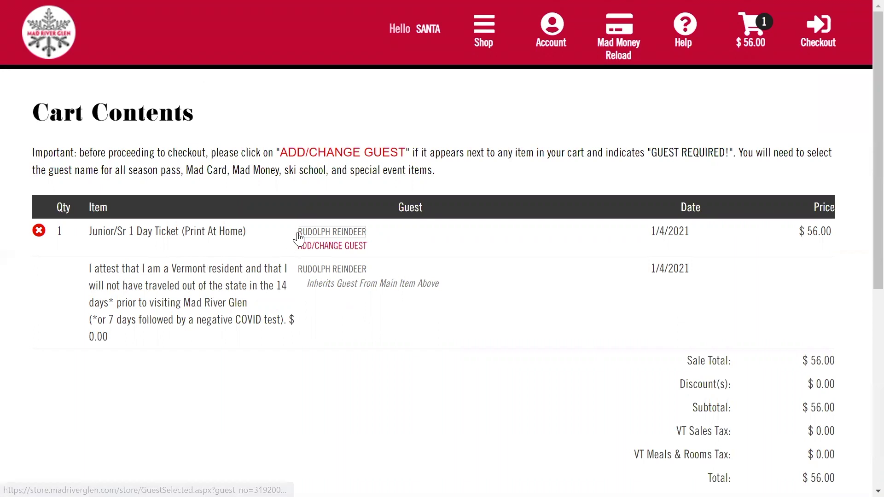
pyautogui.moveTo(301, 234); pyautogui.dragTo(398, 234)
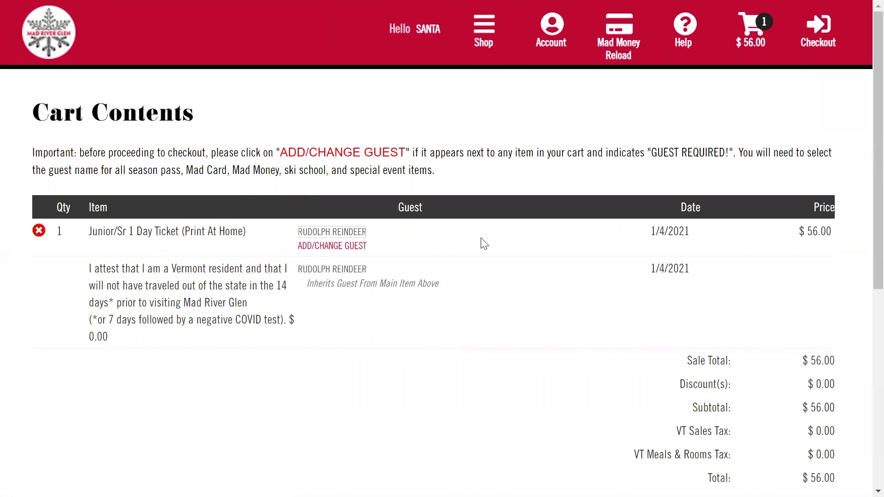
pyautogui.moveTo(485, 41)
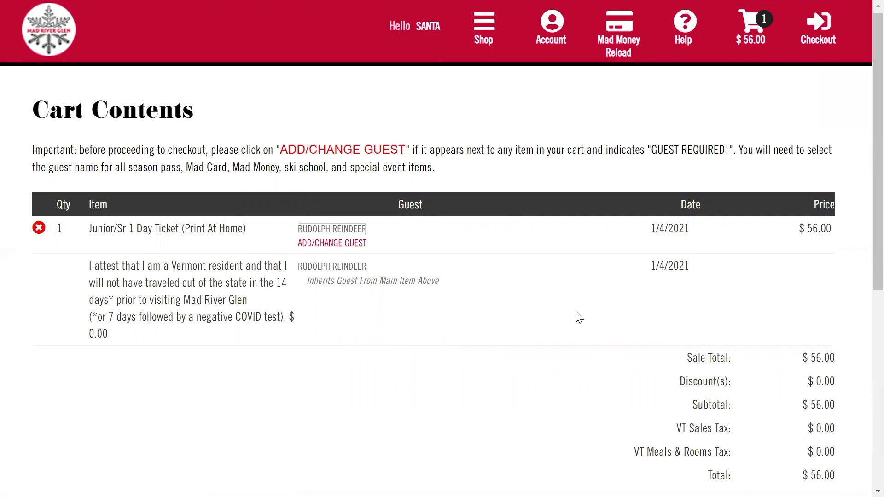
# Proceed to checkout and review the purchased items, promo code area, purchaser billing details and shipping details.
pyautogui.scroll(-3, 578, 317)
pyautogui.click(763, 358)
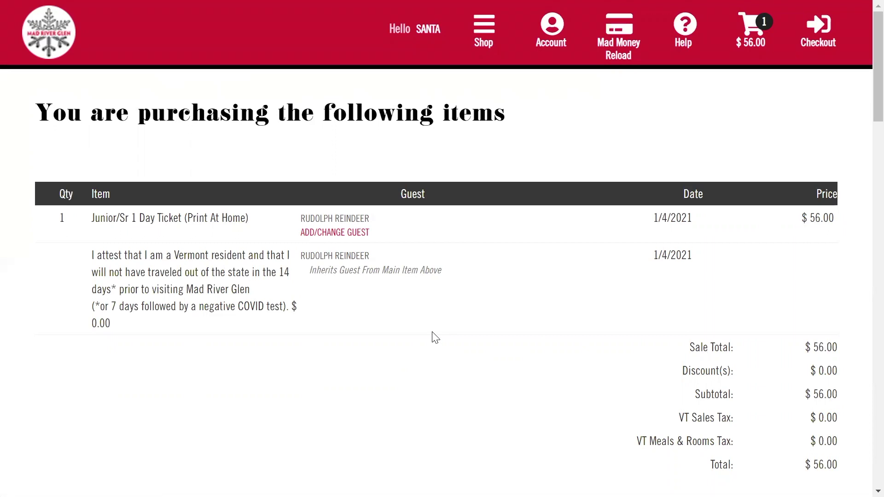
pyautogui.scroll(-1, 435, 337)
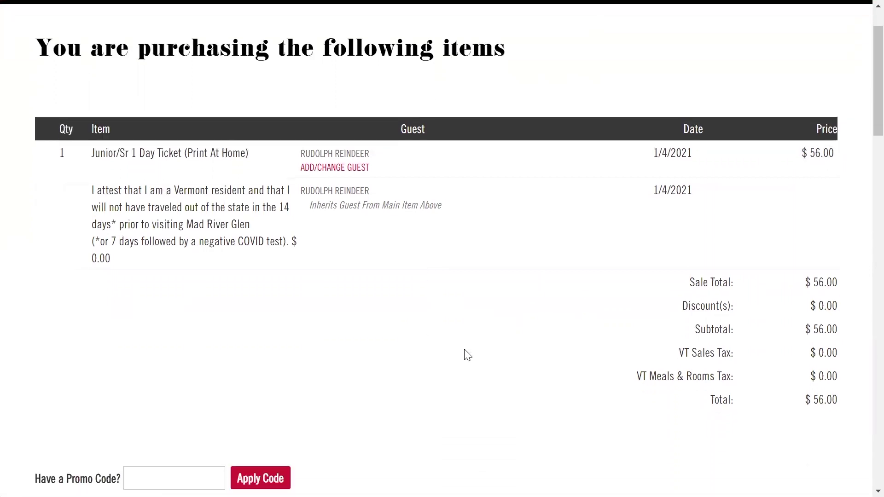
pyautogui.scroll(-7, 398, 322)
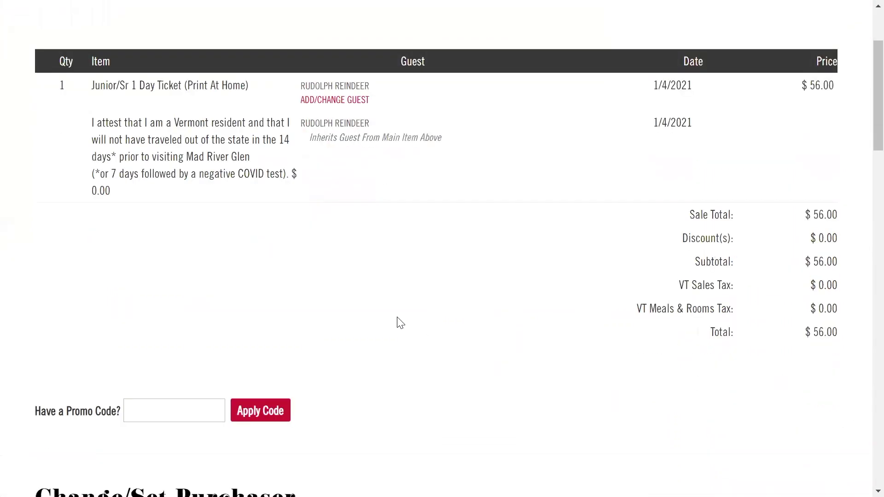
pyautogui.scroll(-2, 400, 322)
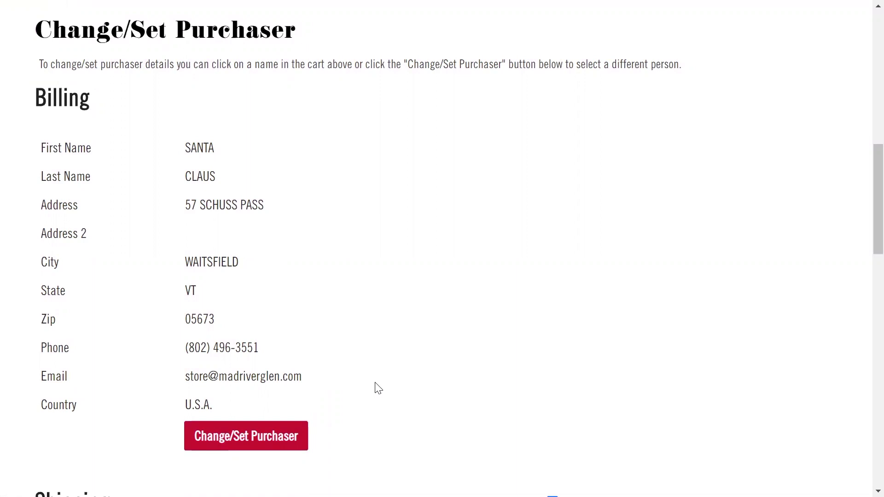
pyautogui.scroll(-3, 377, 388)
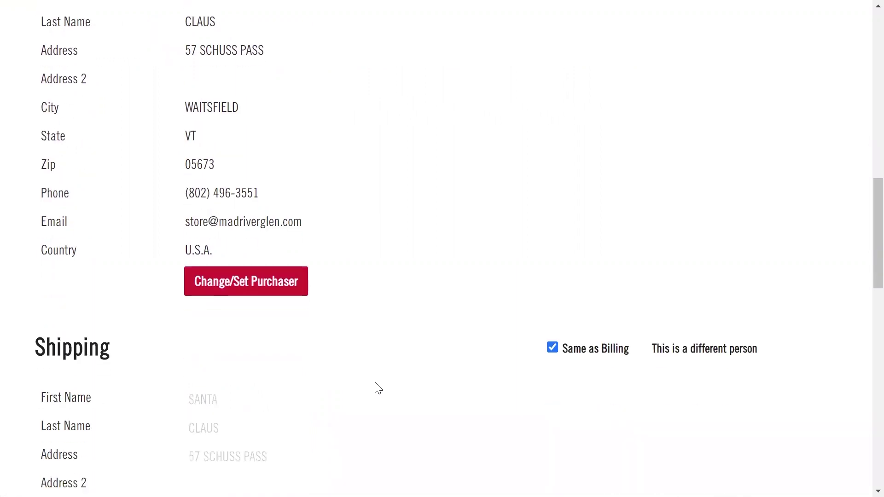
pyautogui.scroll(-5, 377, 389)
pyautogui.scroll(-5, 378, 388)
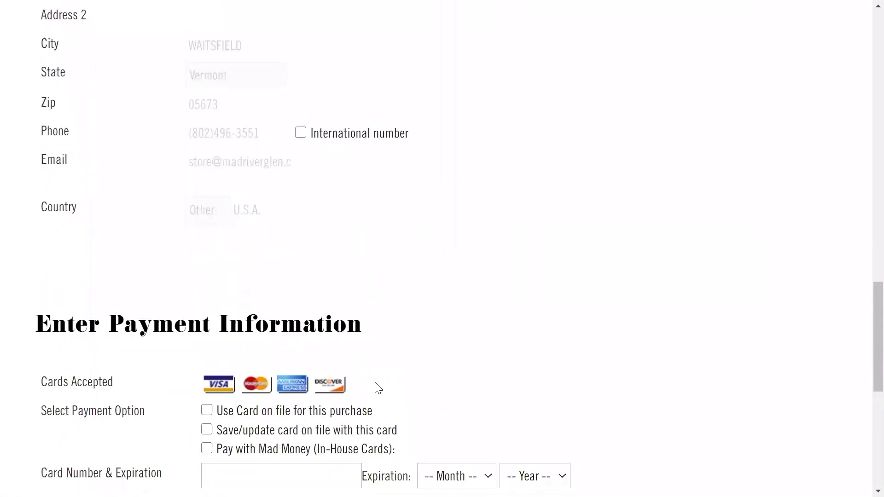
# Pay with the card on file for this purchase and finalize the sale.
pyautogui.scroll(-4, 378, 388)
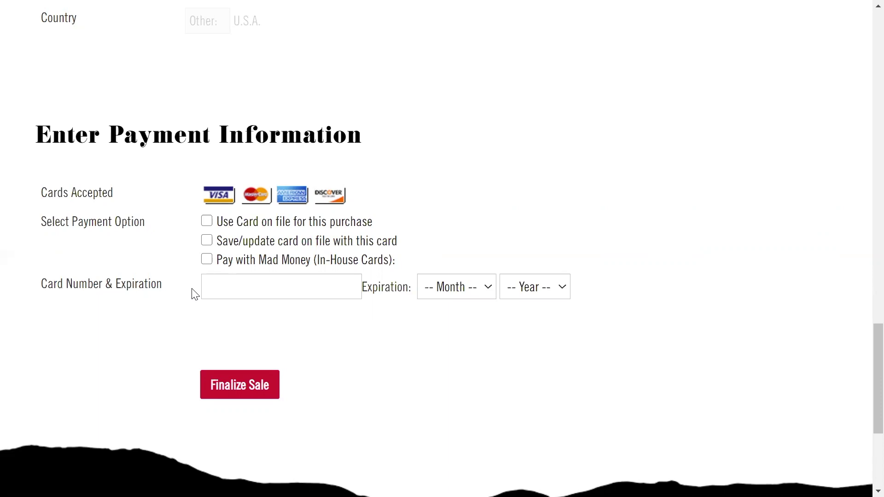
pyautogui.click(207, 222)
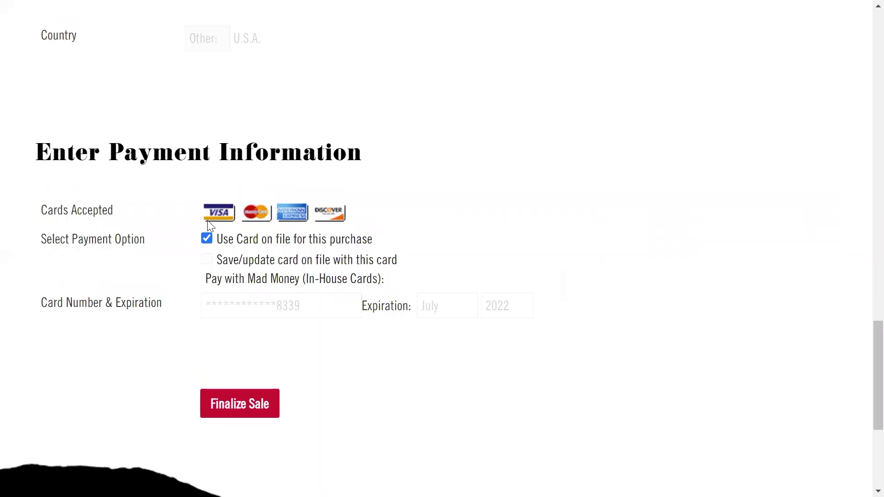
pyautogui.click(249, 405)
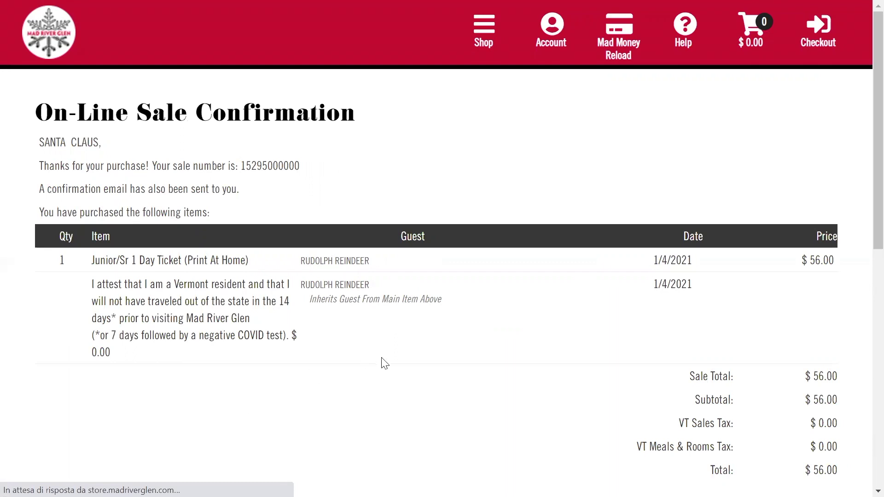
# Examine the online sale confirmation, including the receipt and the printable ticket voucher with its barcode.
pyautogui.scroll(-5, 384, 364)
pyautogui.scroll(-7, 385, 364)
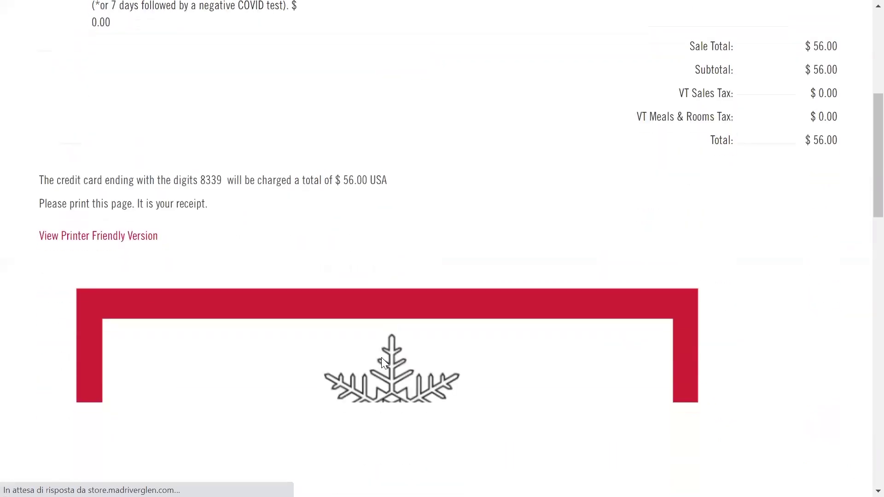
pyautogui.scroll(-2, 384, 364)
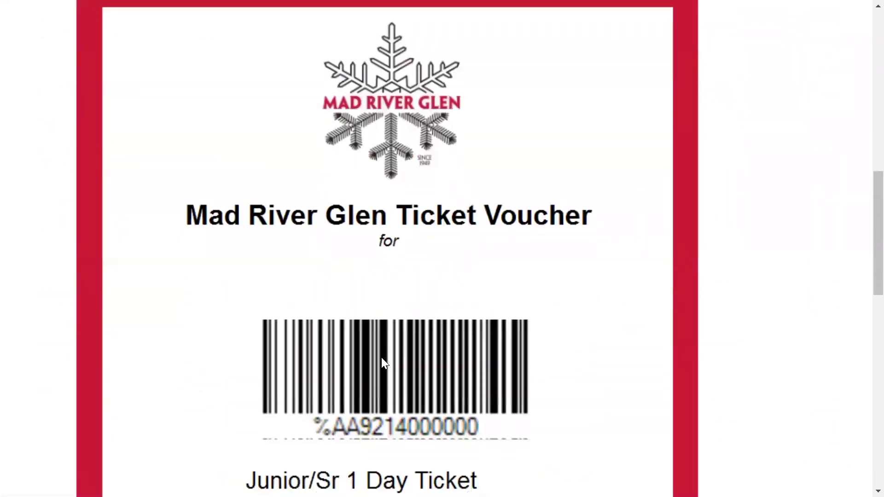